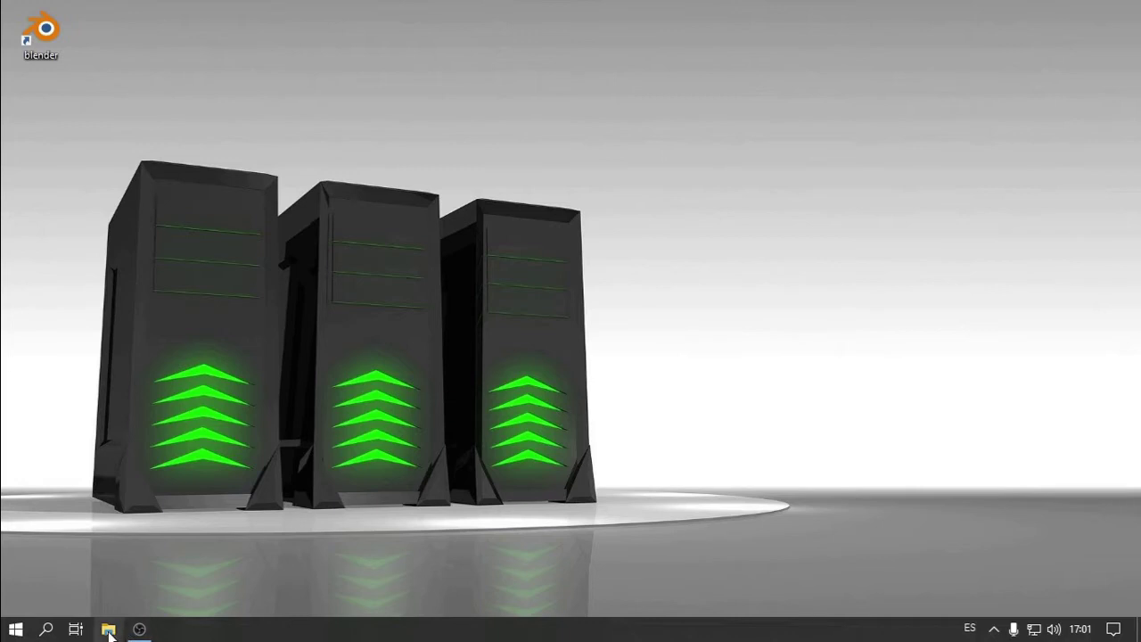
Install Blender 2.81a from the Descargas folder with the default features and location, then close the folder
left_click(109, 629)
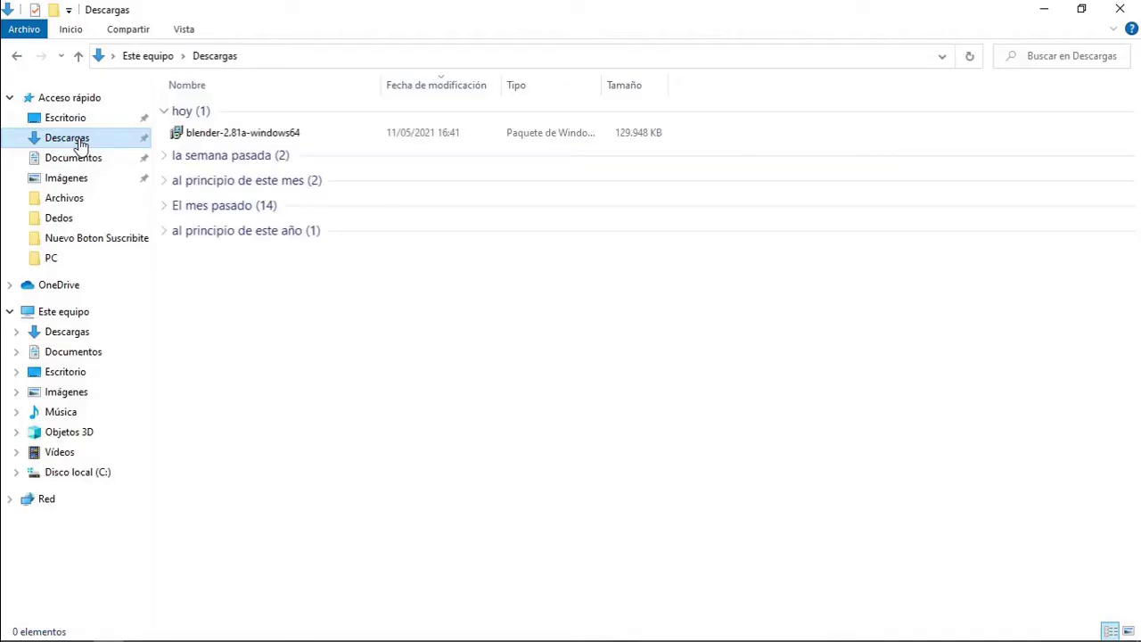
left_click(204, 138)
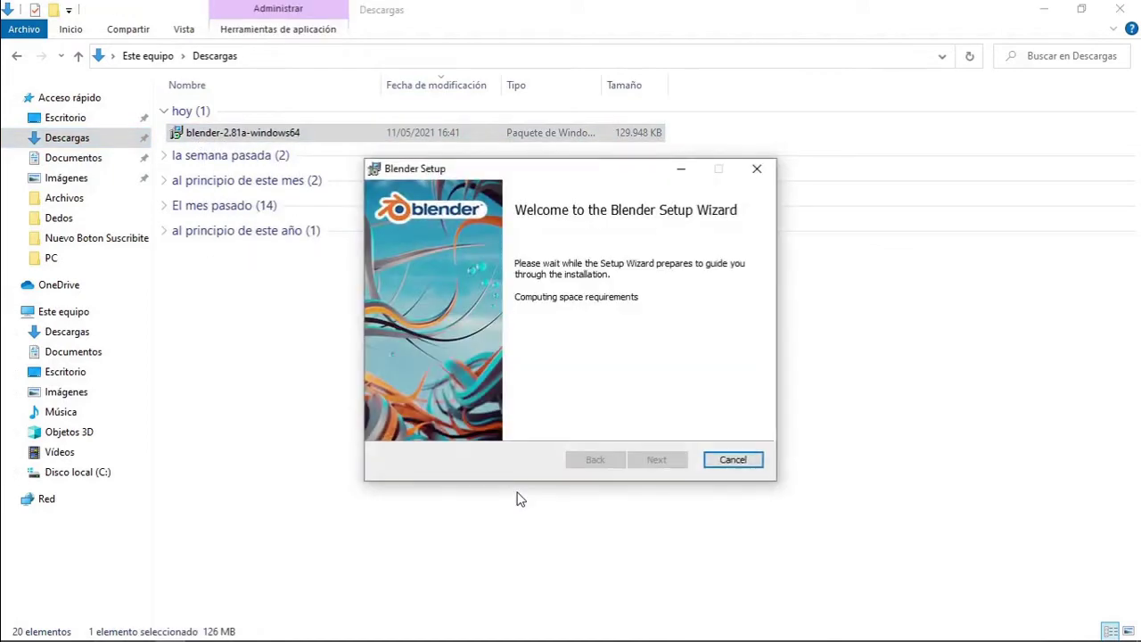
left_click(662, 461)
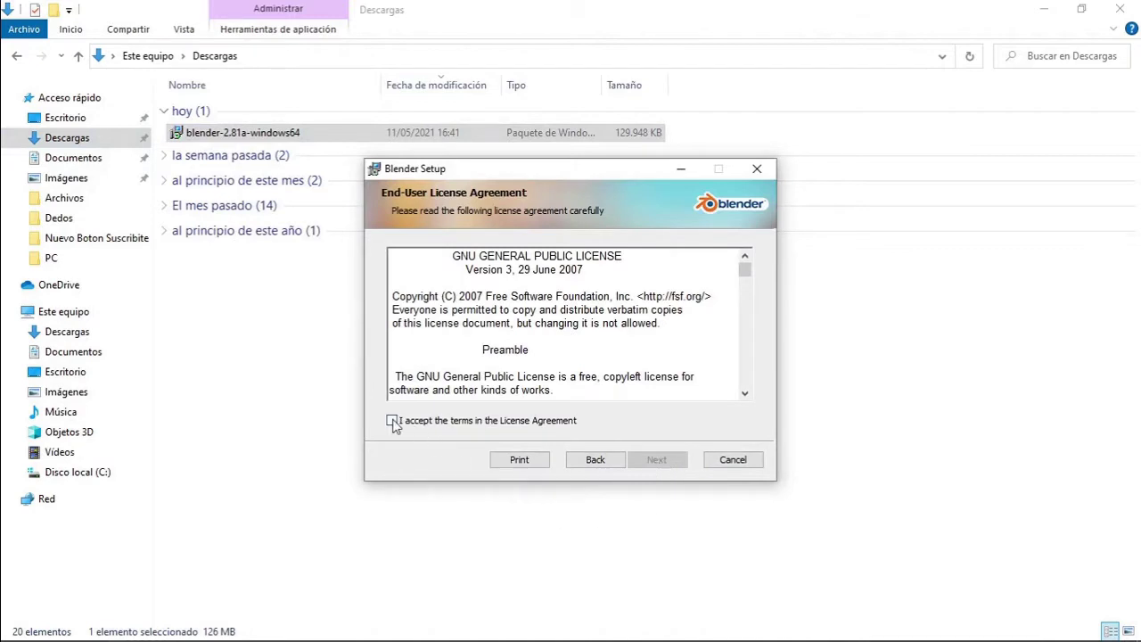
left_click(392, 421)
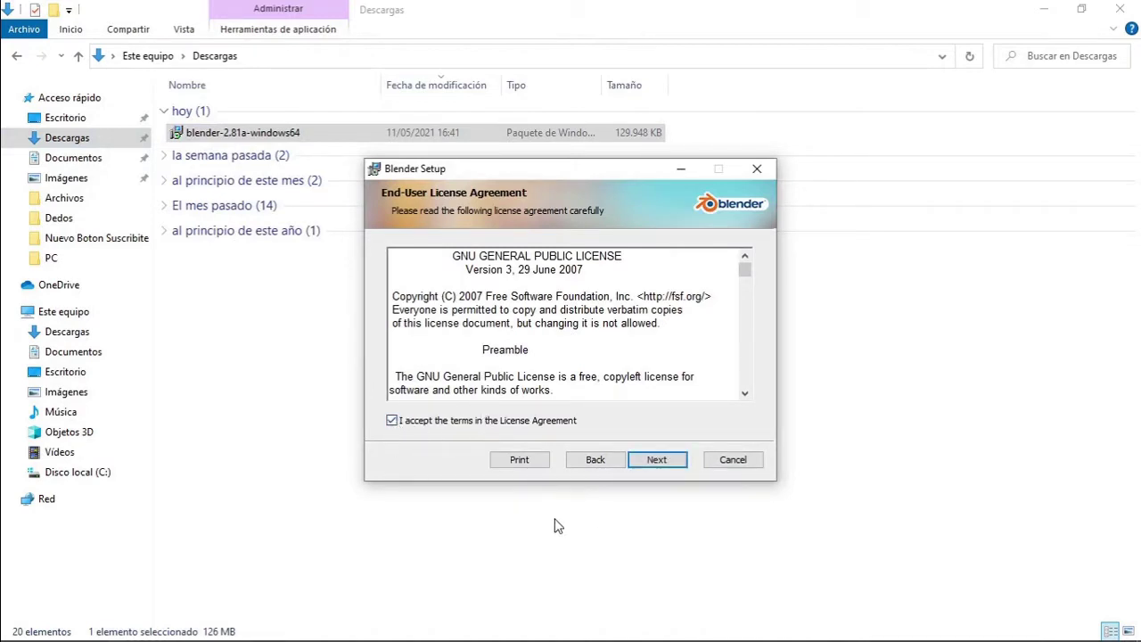
left_click(666, 461)
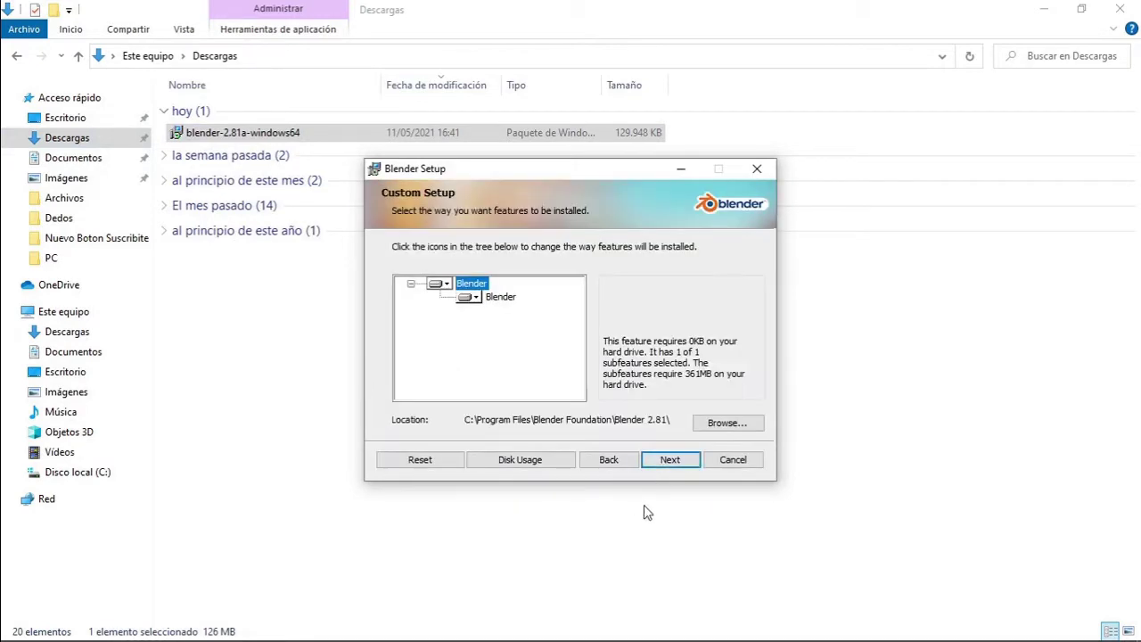
left_click(672, 462)
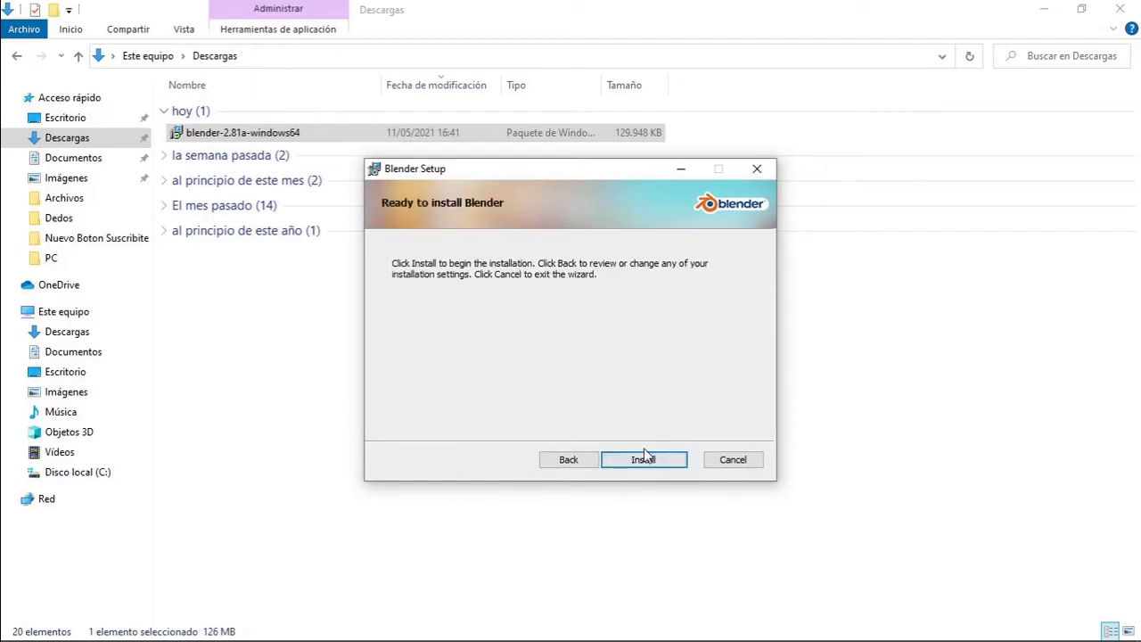
left_click(644, 461)
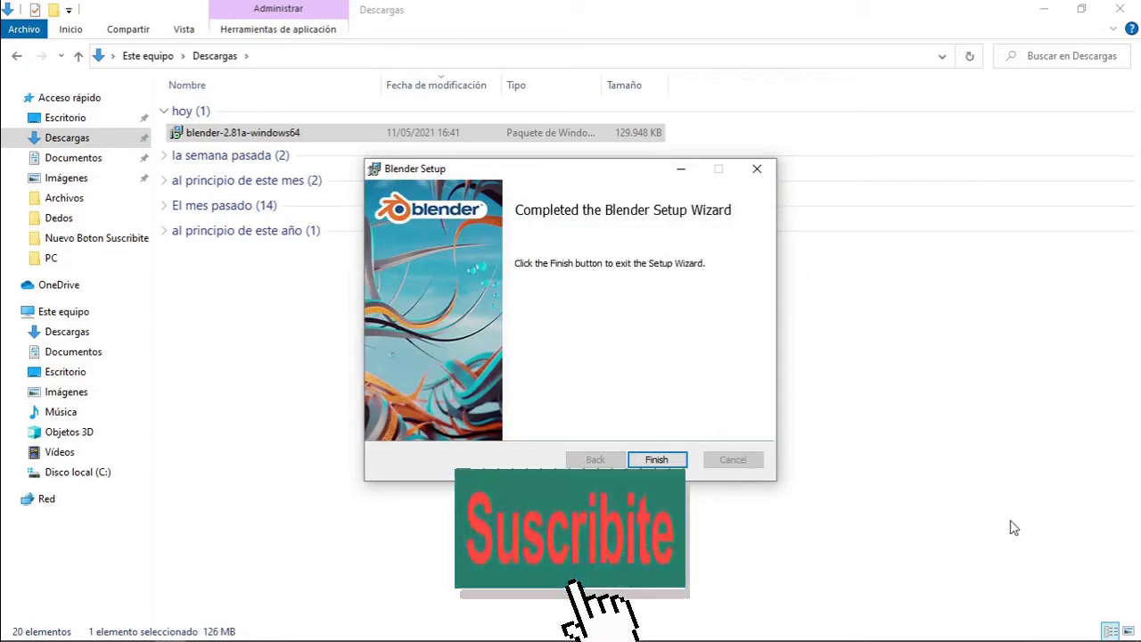
left_click(657, 460)
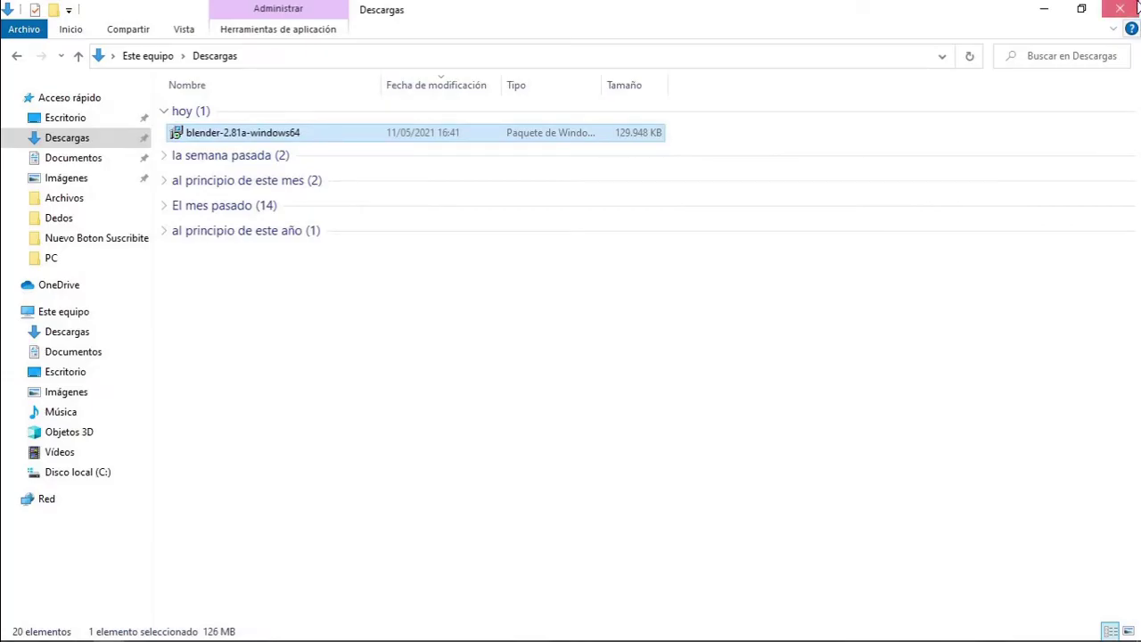
left_click(1120, 8)
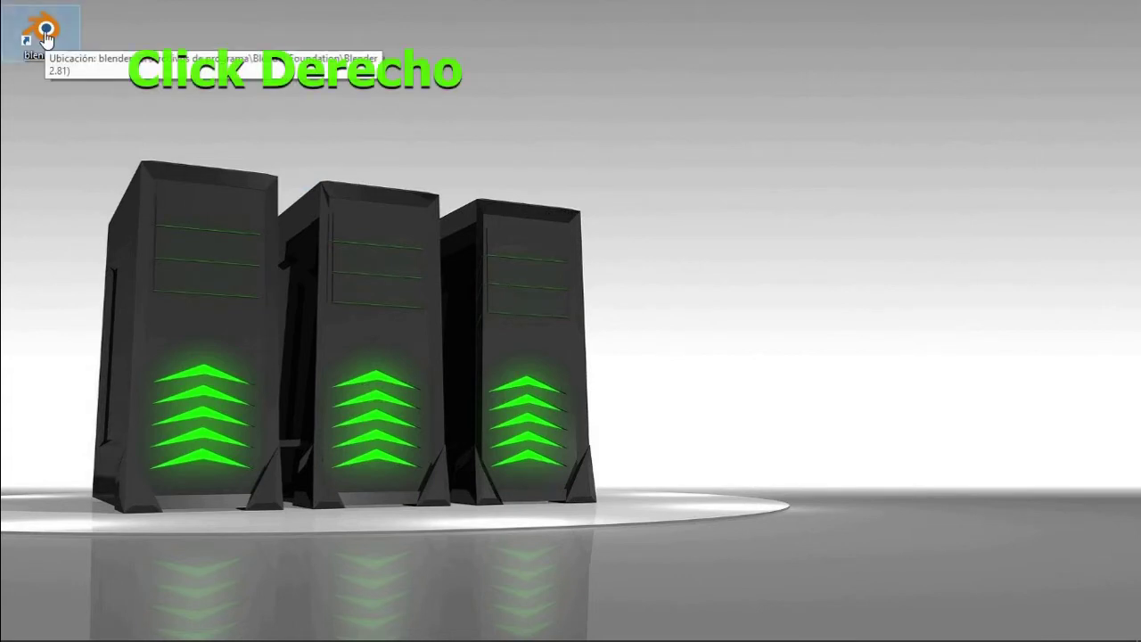
Copy the blender.exe path from the Destino field of the Blender shortcut's properties
right_click(46, 37)
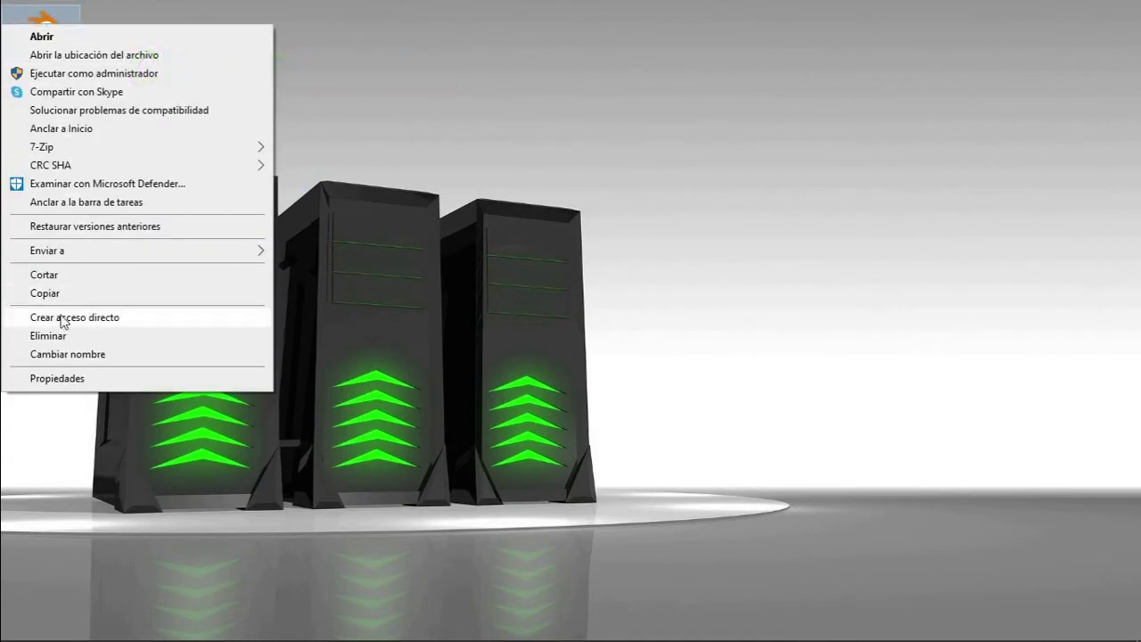
left_click(66, 384)
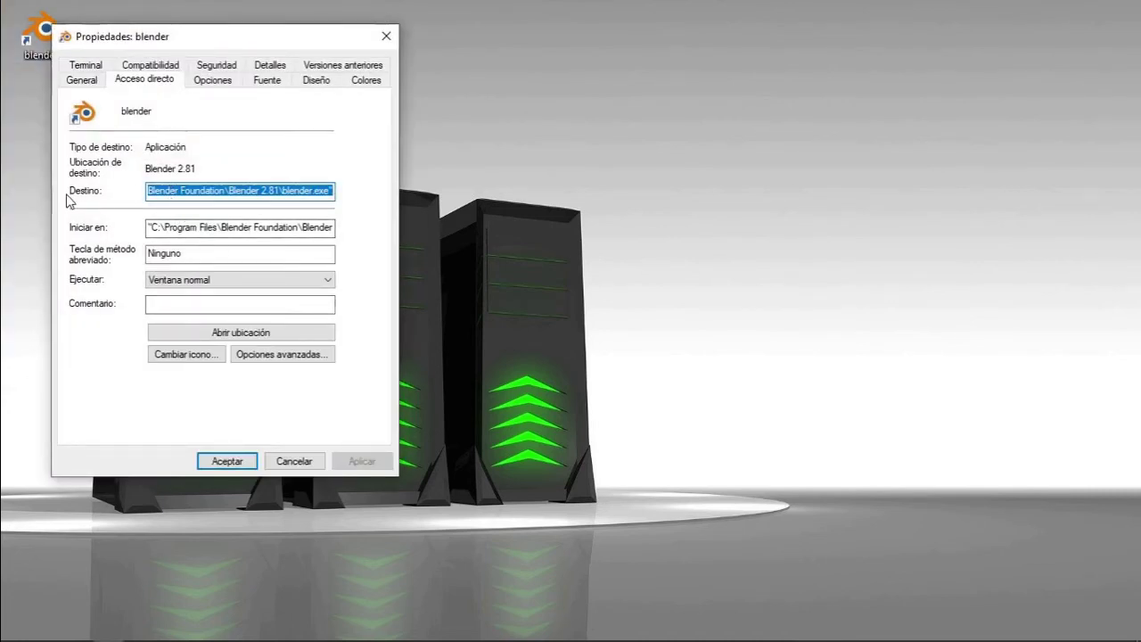
left_click(168, 190)
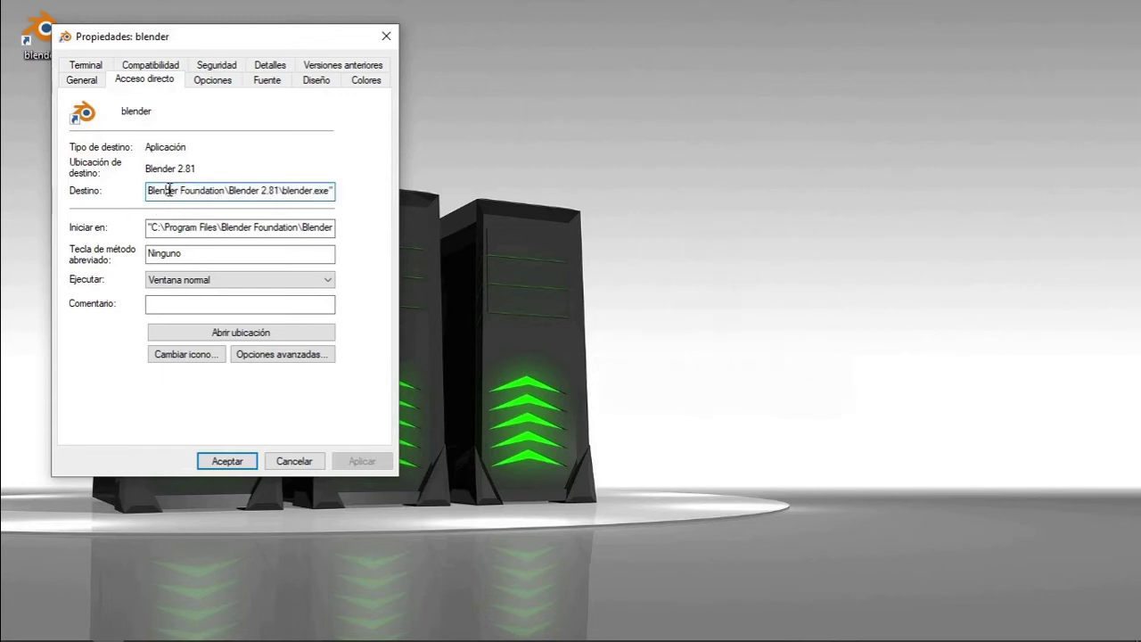
key("Left")
key("Left")
key("Left")
key("Left")
key("Left")
key("Left")
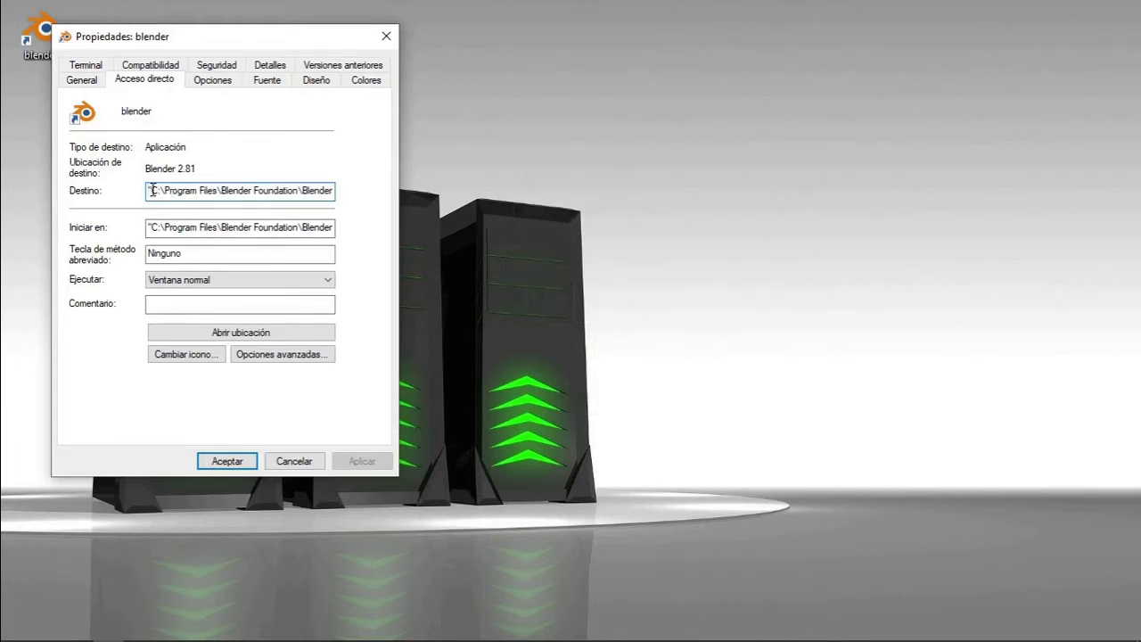
left_click_drag(152, 190, 331, 191)
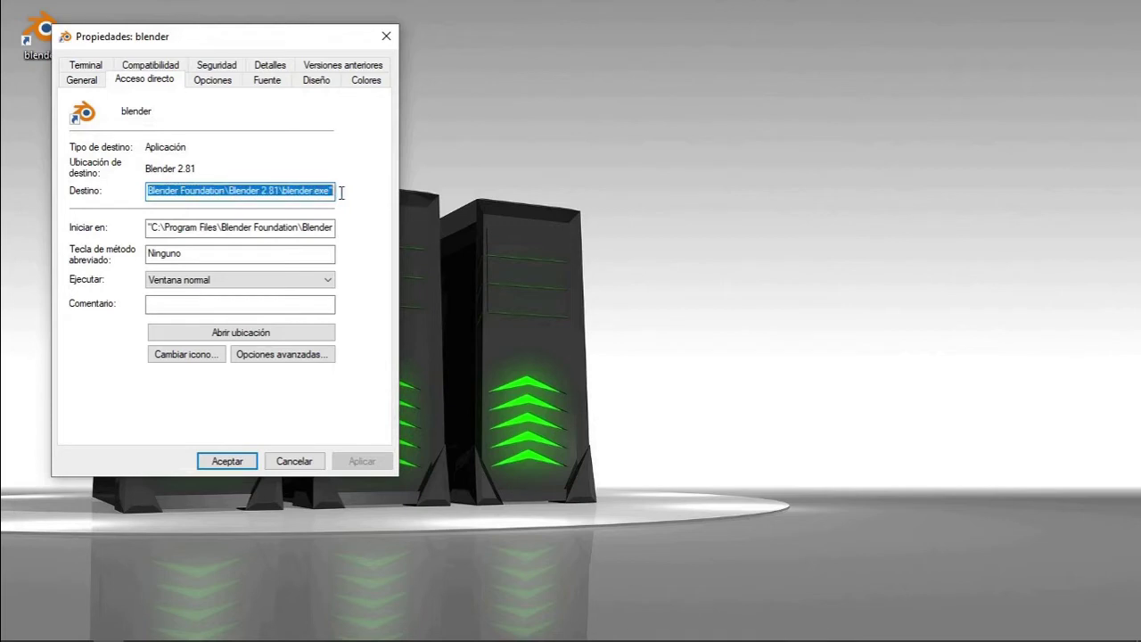
right_click(230, 192)
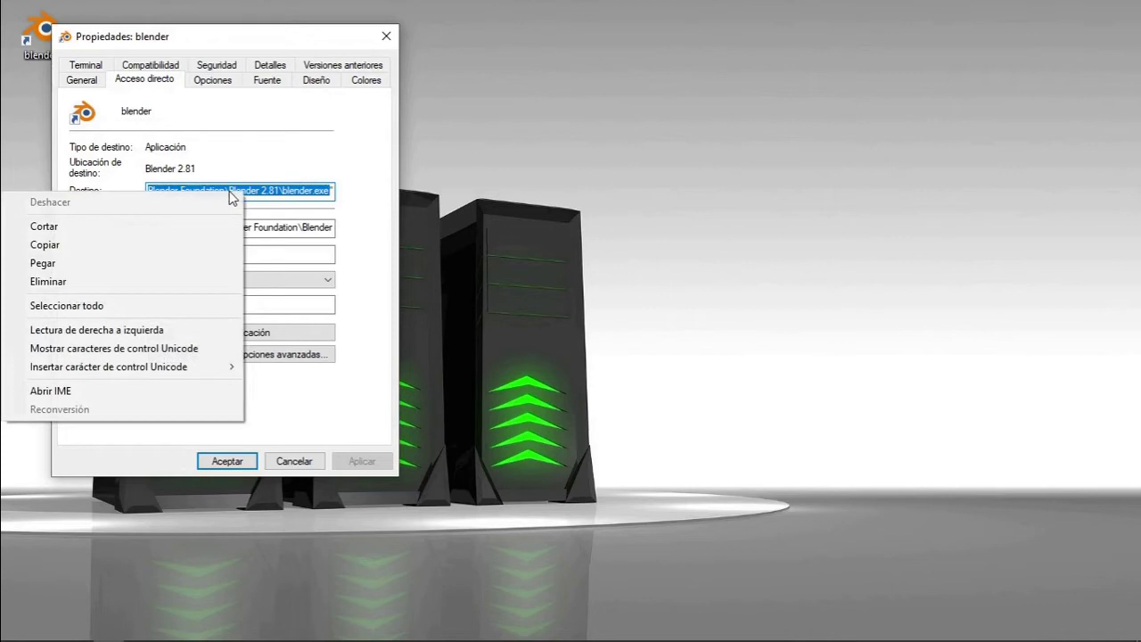
left_click(183, 248)
left_click(233, 462)
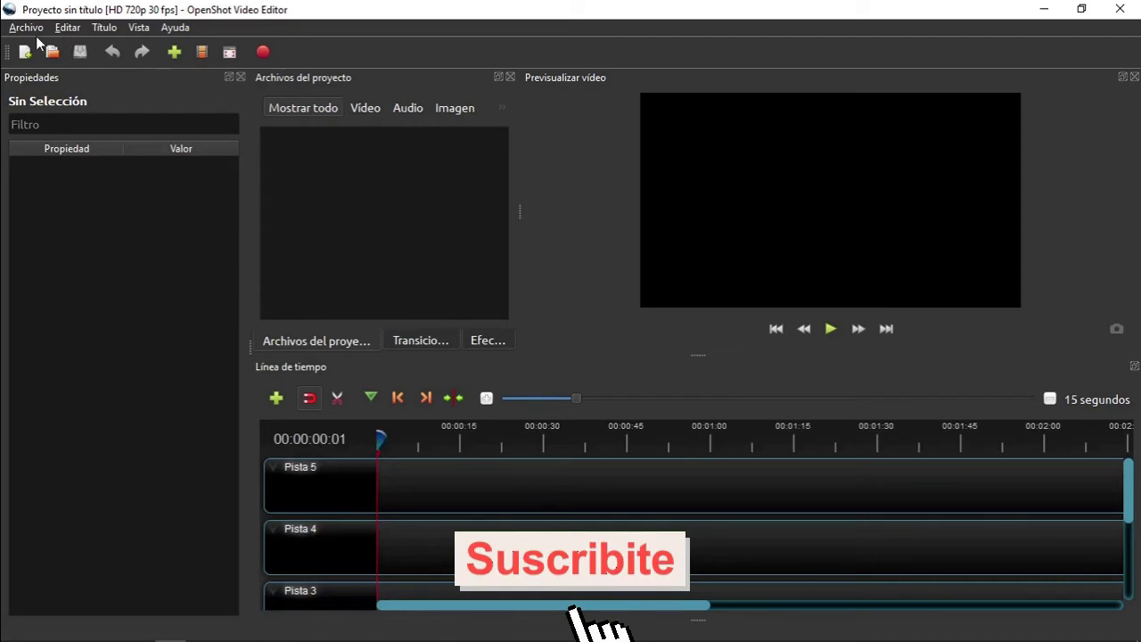
Paste the copied blender.exe path into the Comando de Blender field in Preferencias and close
left_click(69, 29)
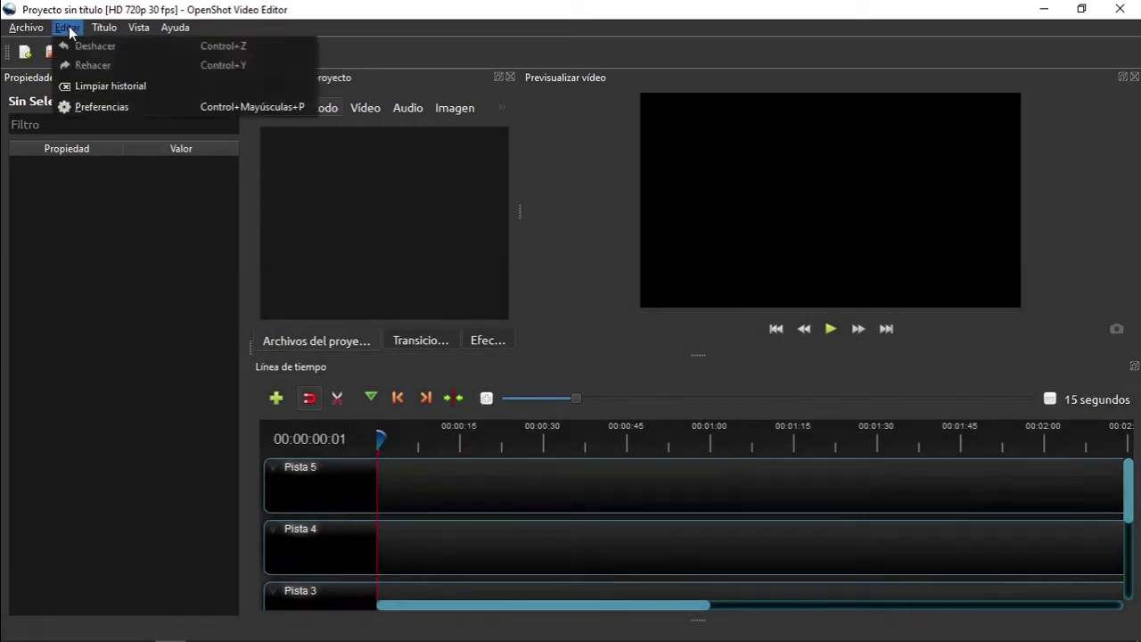
left_click(106, 106)
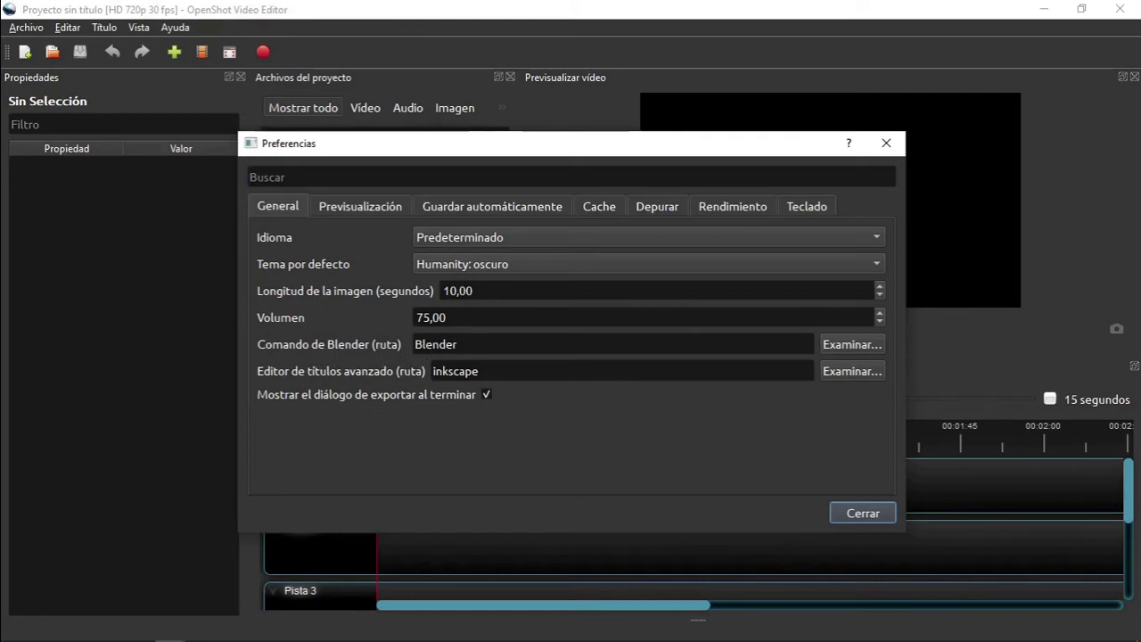
double_click(436, 345)
right_click(431, 346)
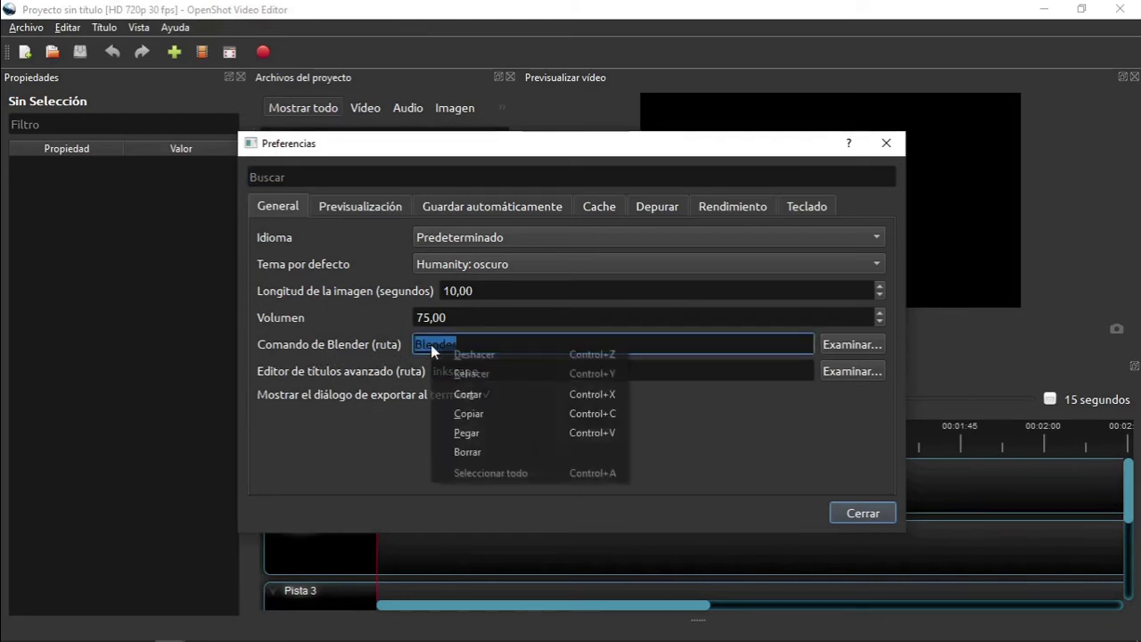
left_click(452, 430)
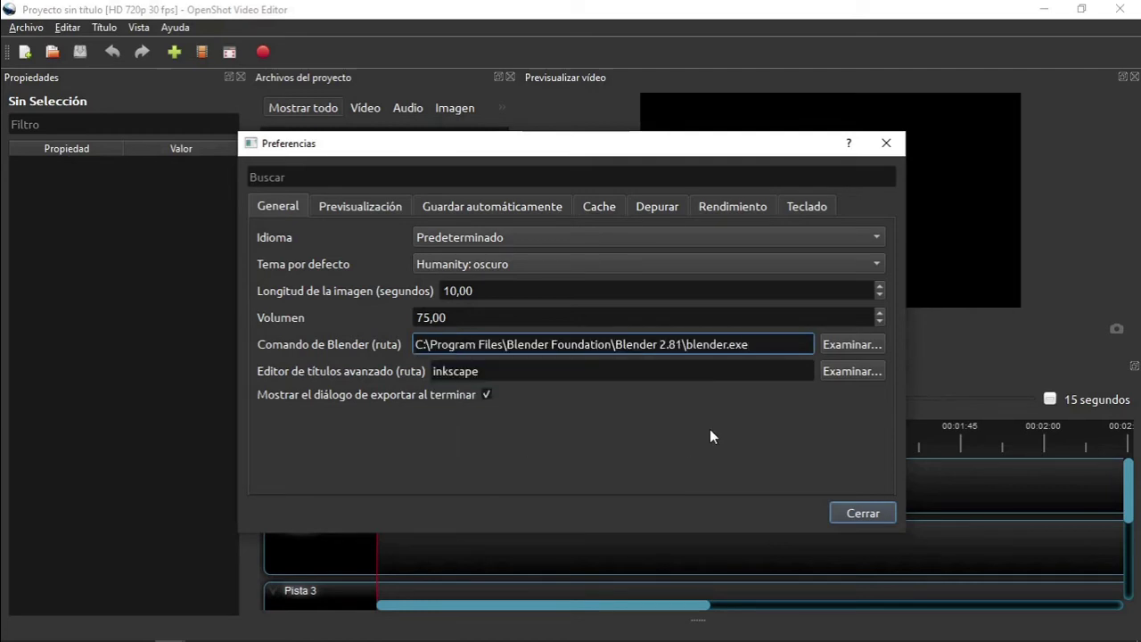
left_click(852, 516)
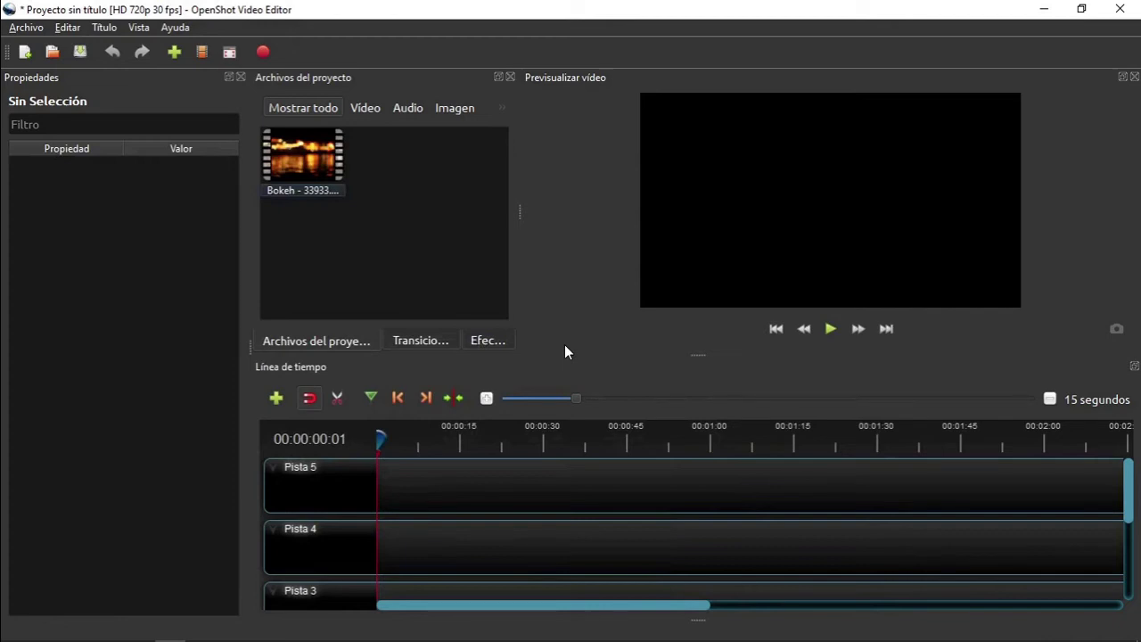
Open the animated title templates and select 'Girar 360 grados'
left_click(106, 30)
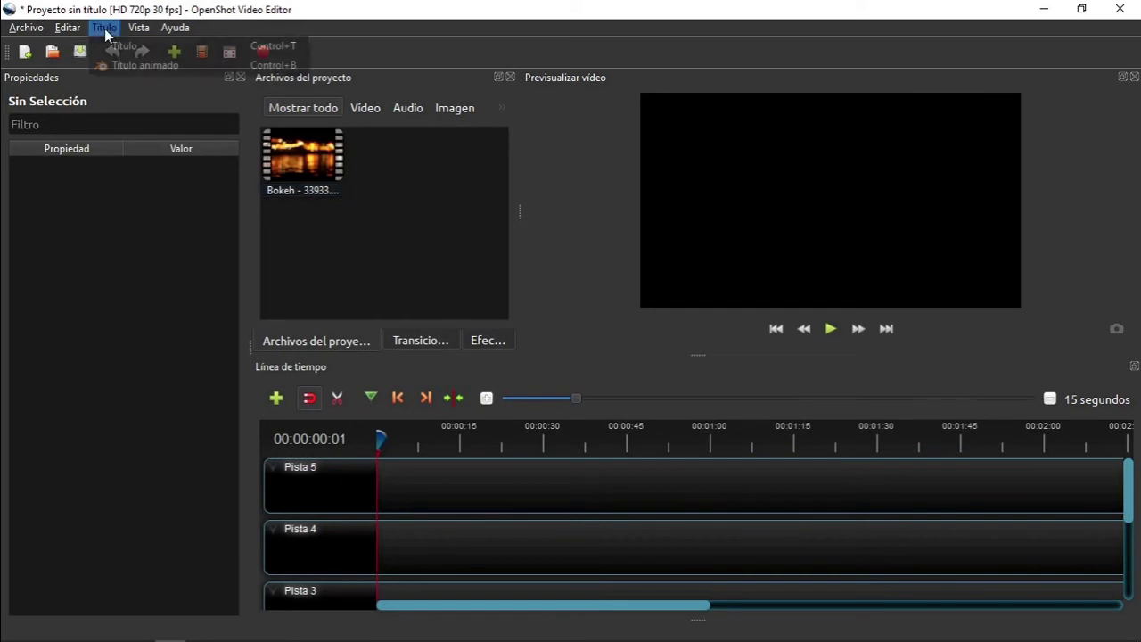
left_click(137, 66)
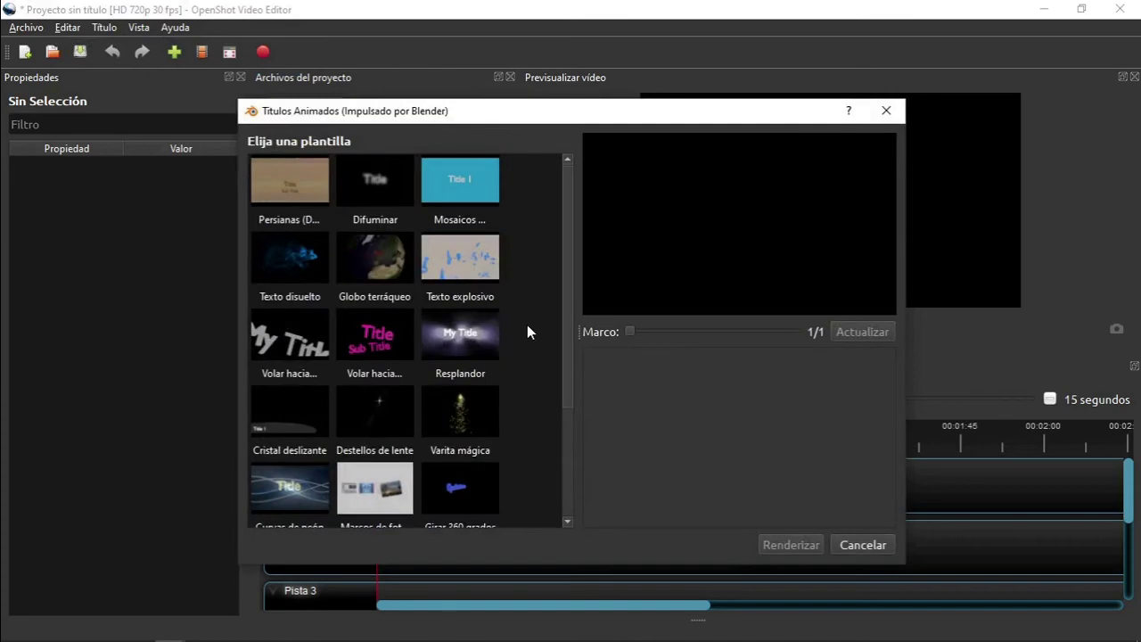
scroll(473, 338, "down", 2)
scroll(474, 337, "up", 2)
left_click(462, 493)
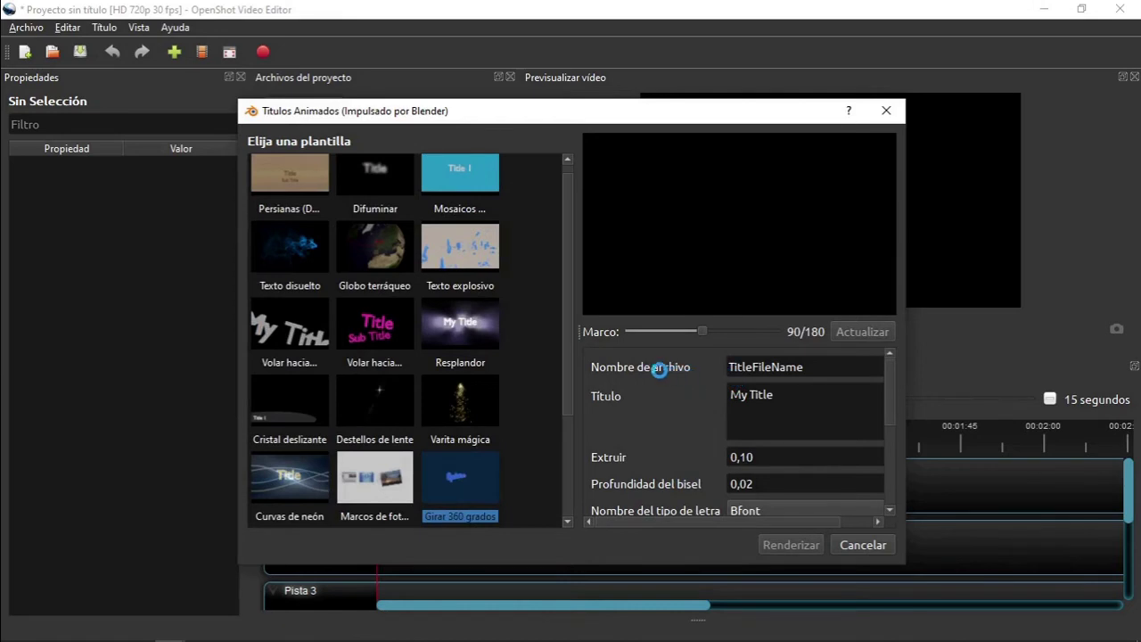
Replace the title text 'My Title' with 'Blender'
left_click(796, 368)
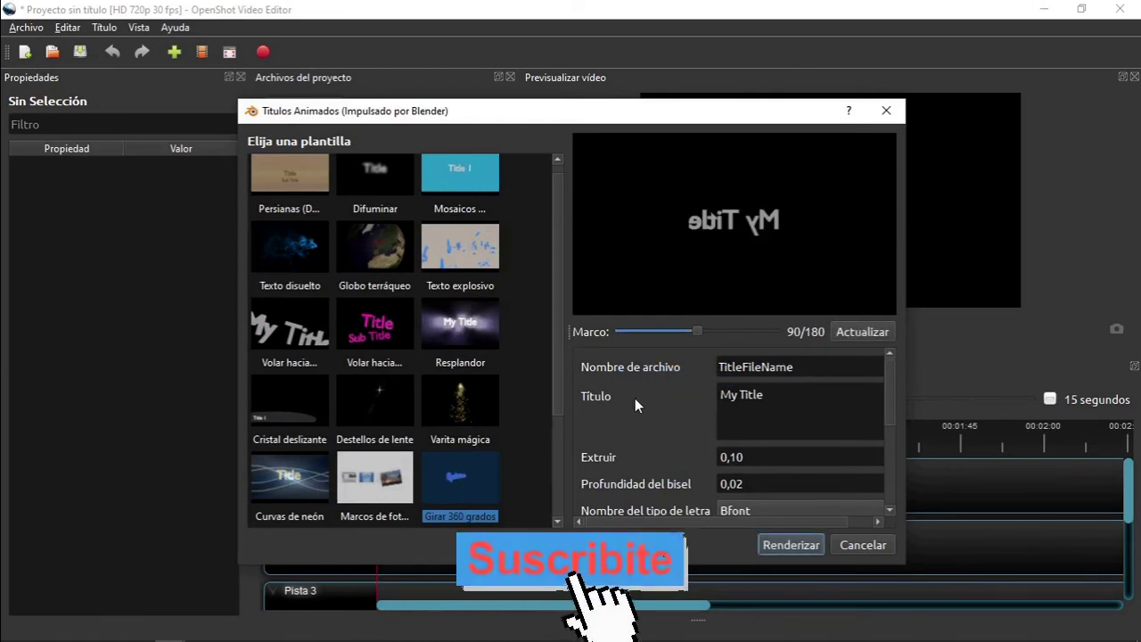
left_click_drag(764, 394, 683, 381)
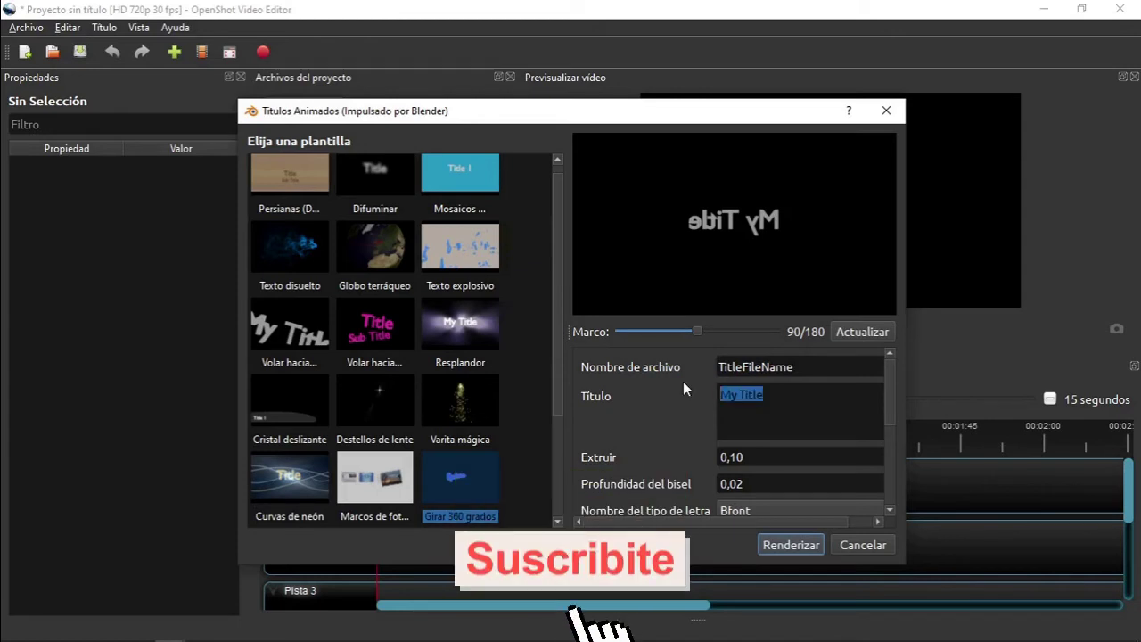
type("B")
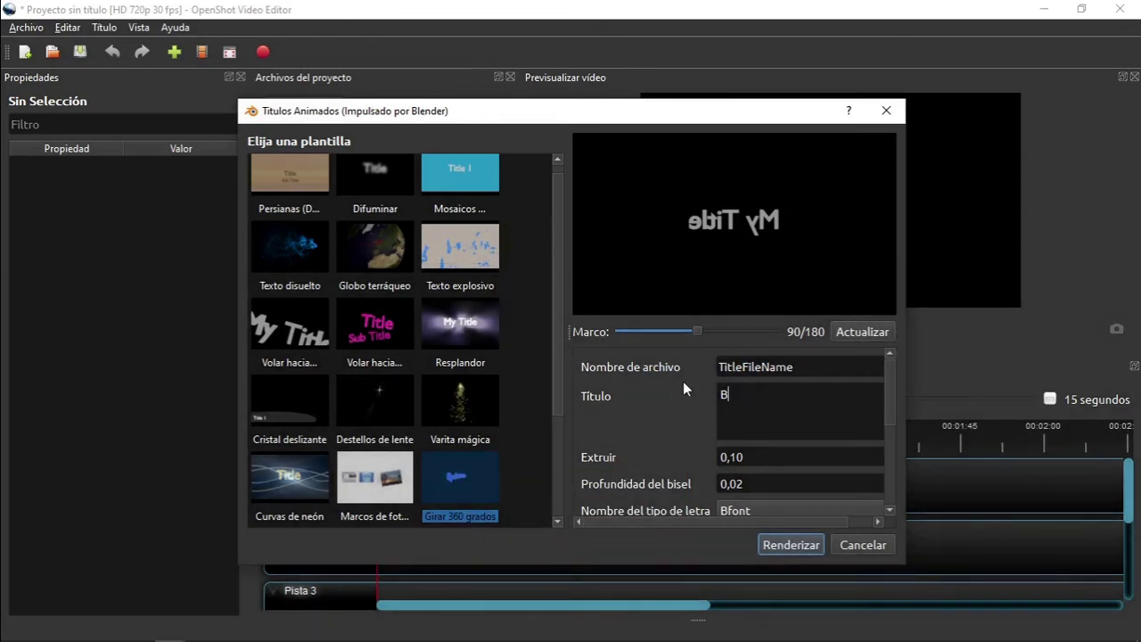
type("lend")
scroll(401, 339, "down", 2)
type("er")
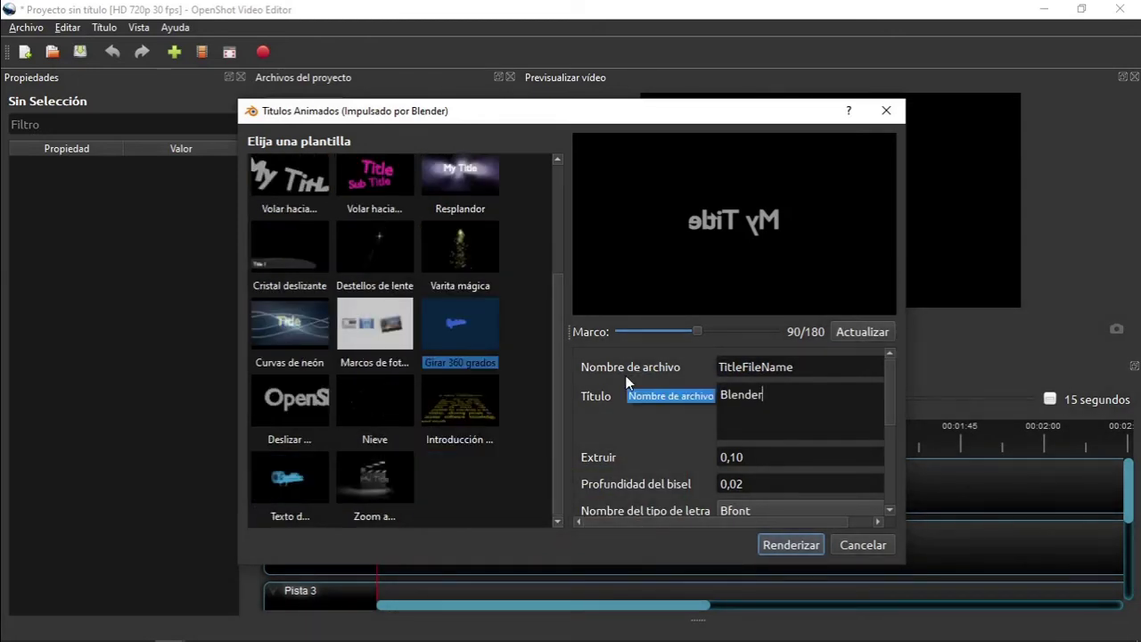
Set the diffuse colour to green and the specular colour to orange
left_click_drag(889, 414, 891, 427)
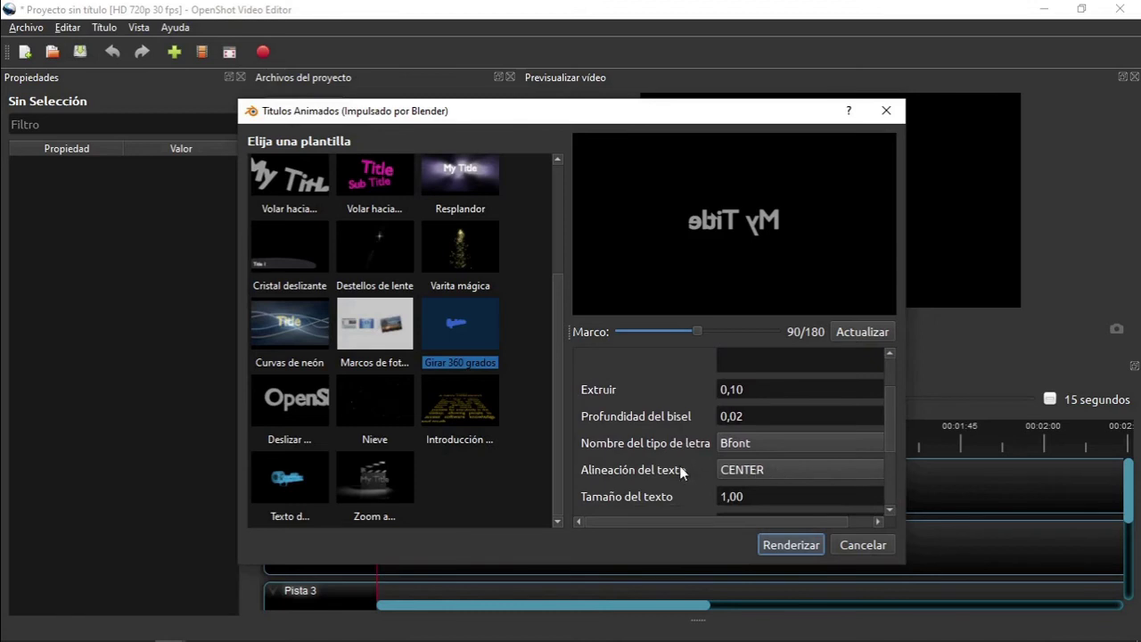
left_click_drag(890, 425, 889, 470)
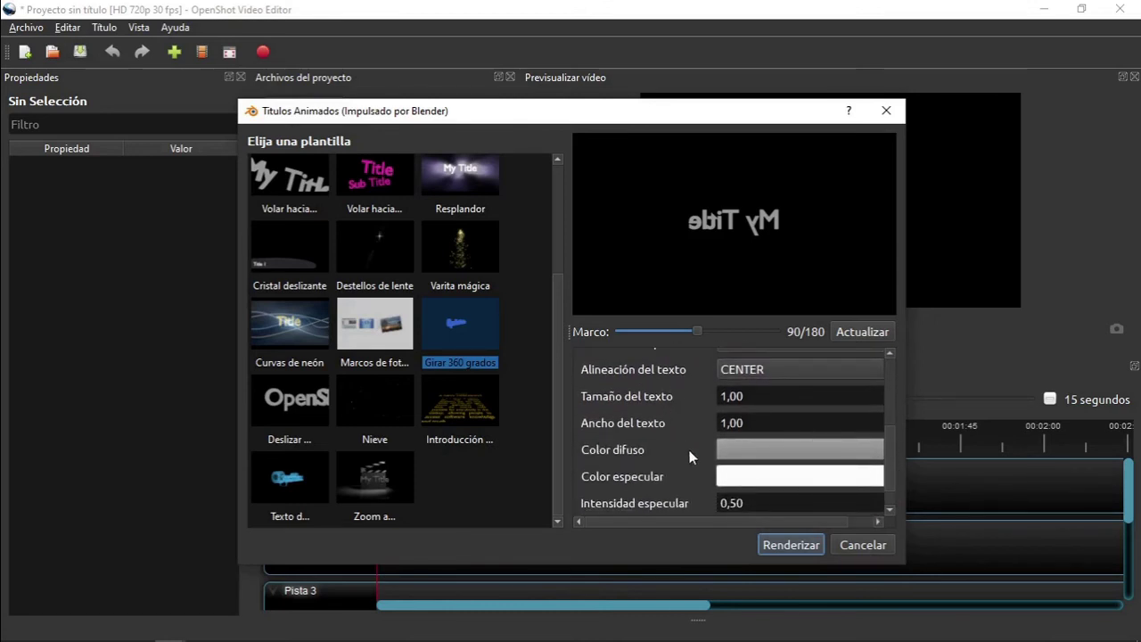
left_click(758, 451)
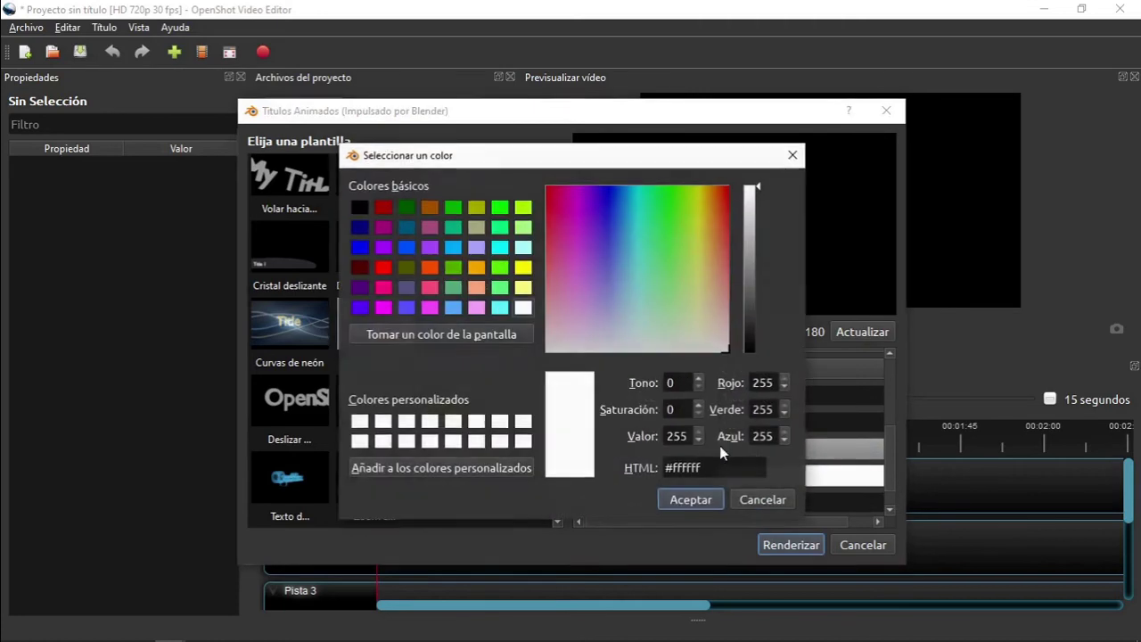
left_click(459, 269)
left_click(675, 500)
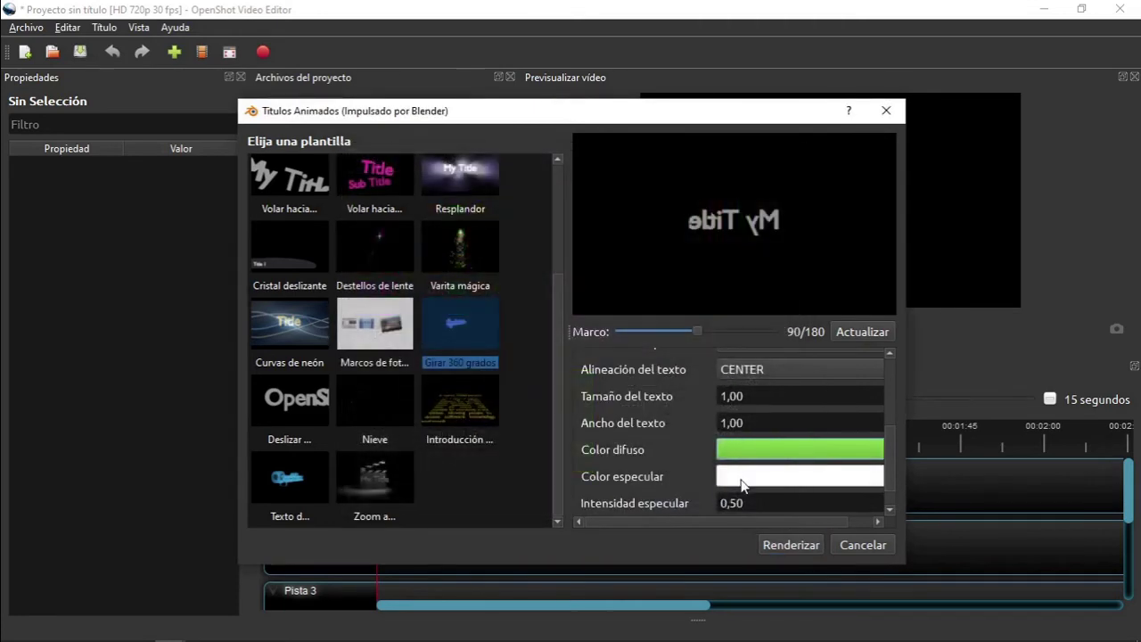
left_click(740, 479)
left_click(431, 270)
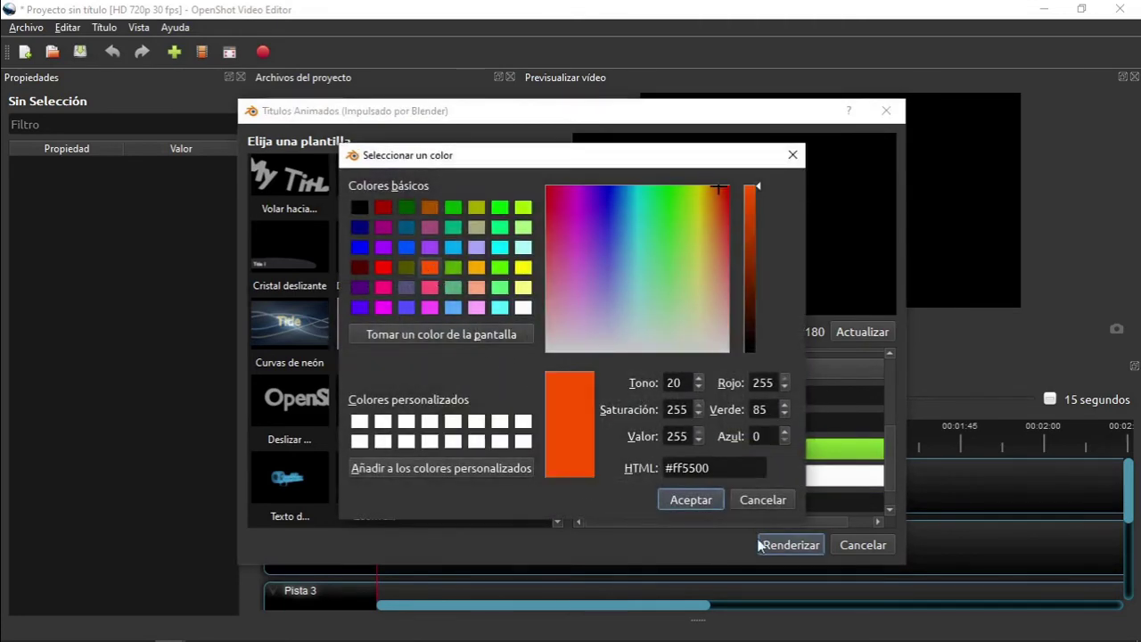
left_click(691, 500)
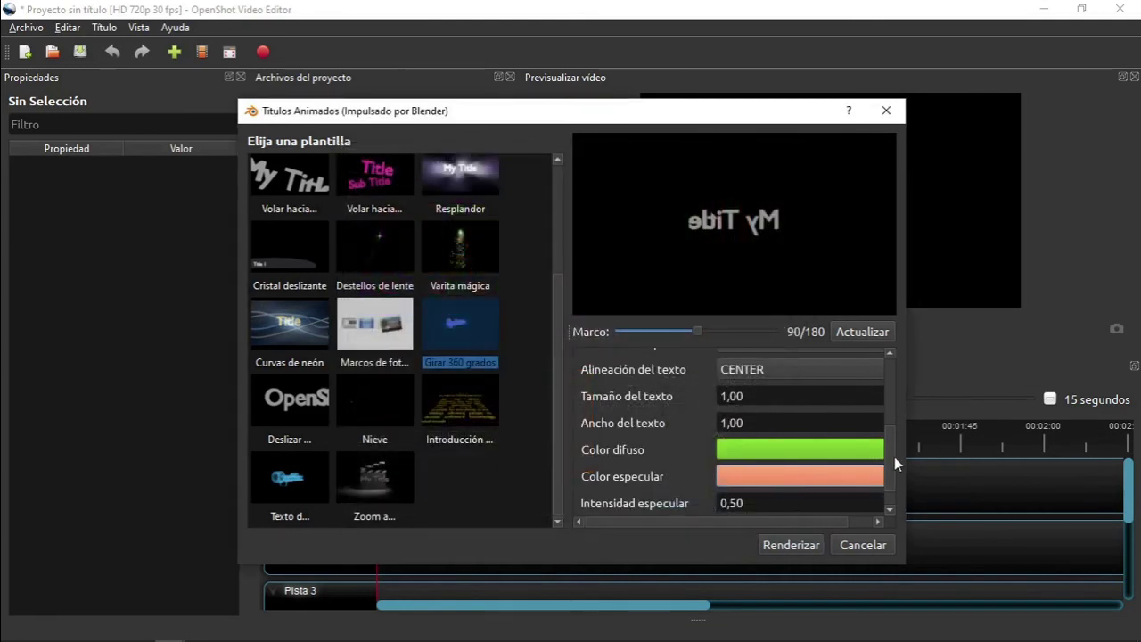
Keep the default animation duration for the title
scroll(892, 459, "down", 1)
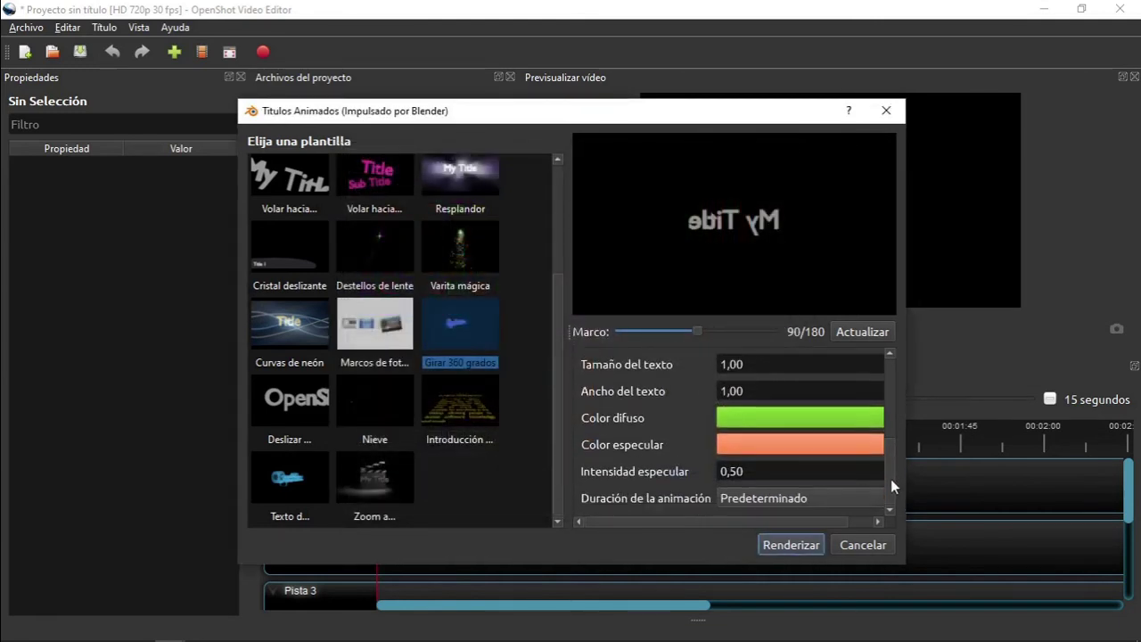
left_click(756, 500)
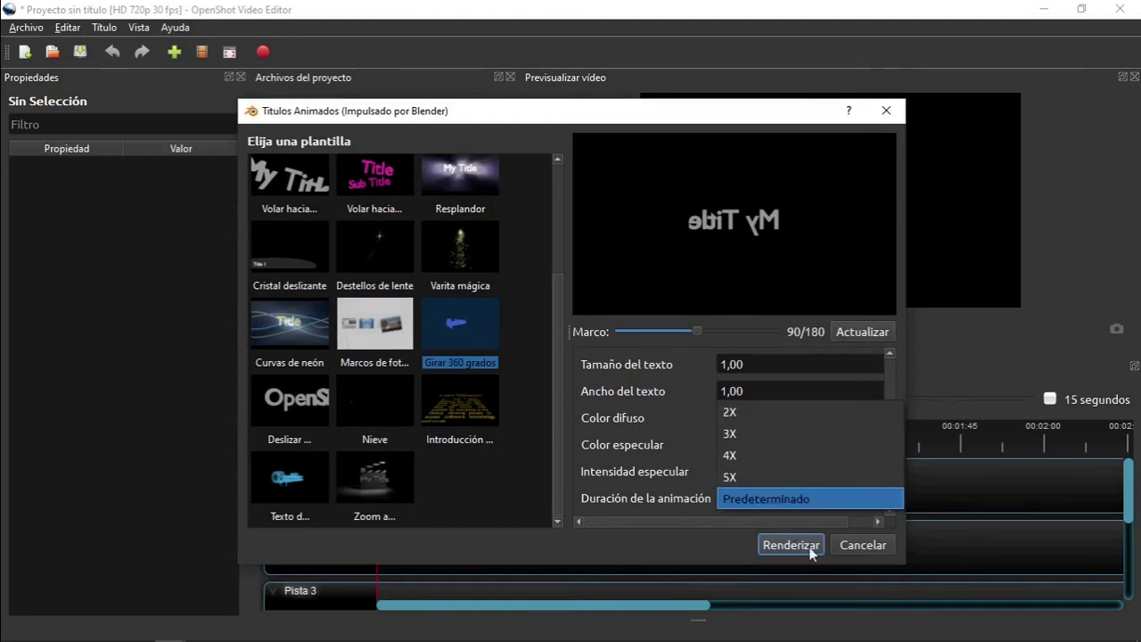
left_click(719, 543)
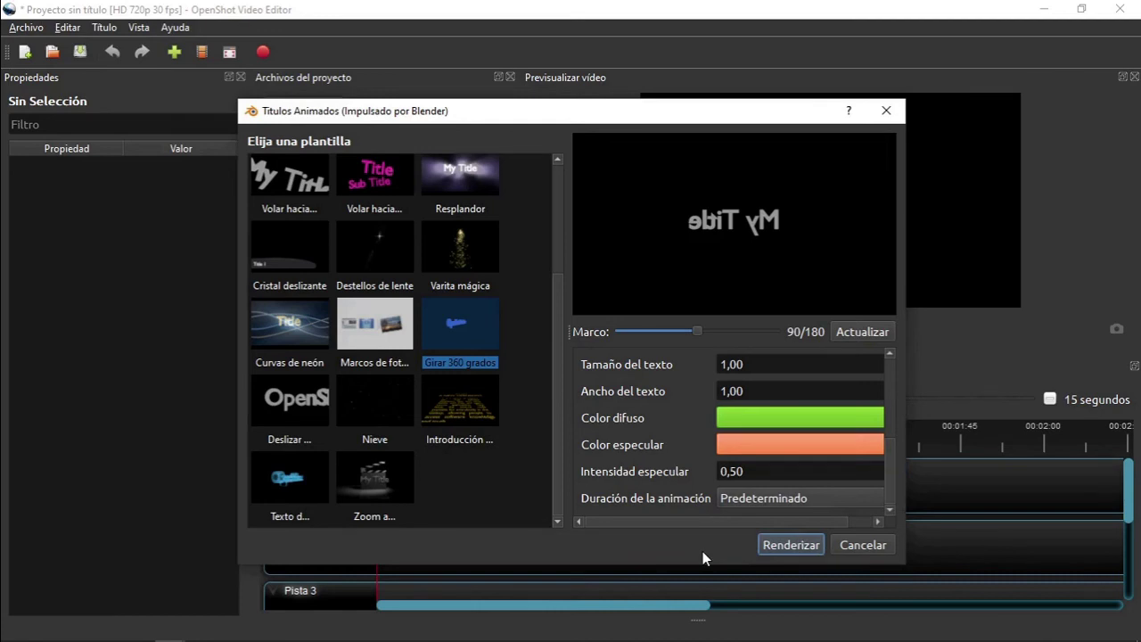
Render the Blender title, then play the TitleFileName clip in the file preview
left_click(785, 547)
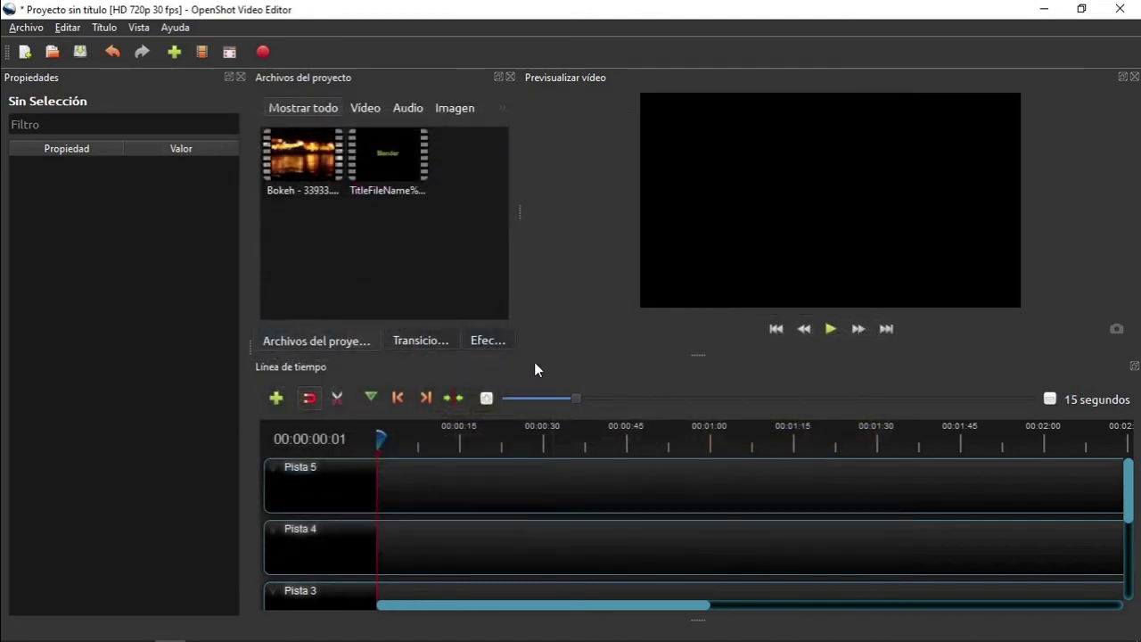
right_click(386, 174)
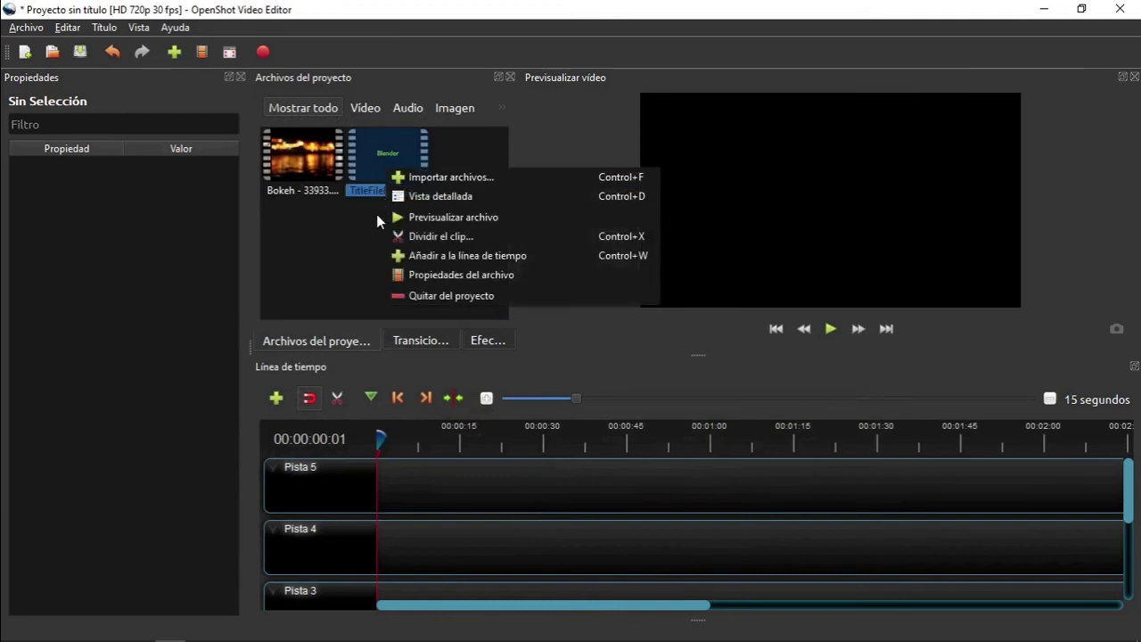
left_click(442, 217)
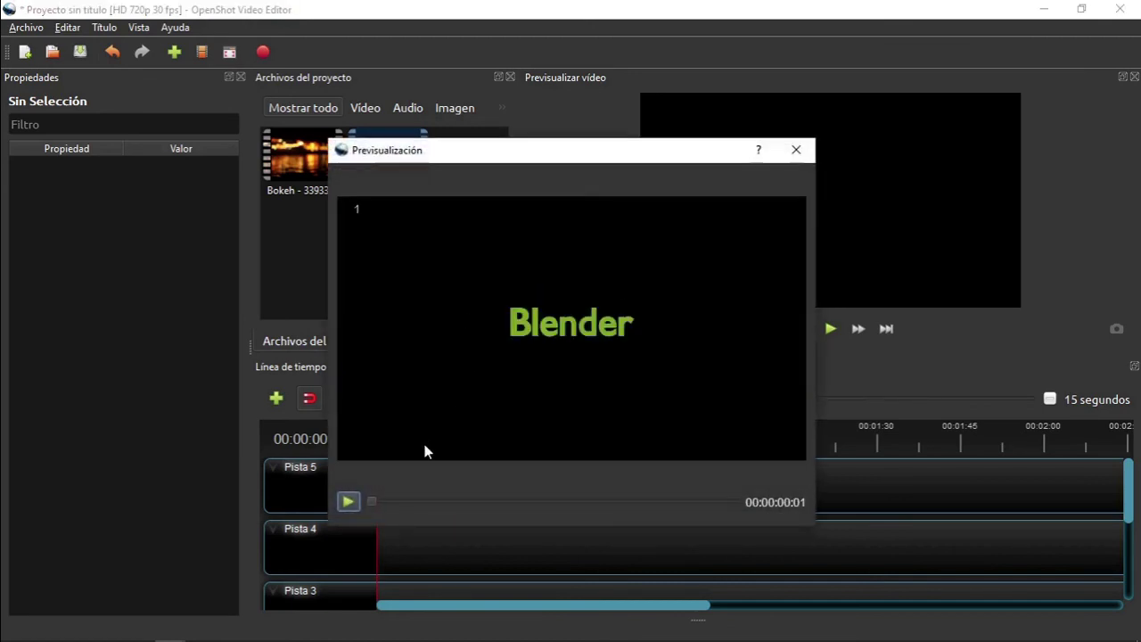
left_click(350, 502)
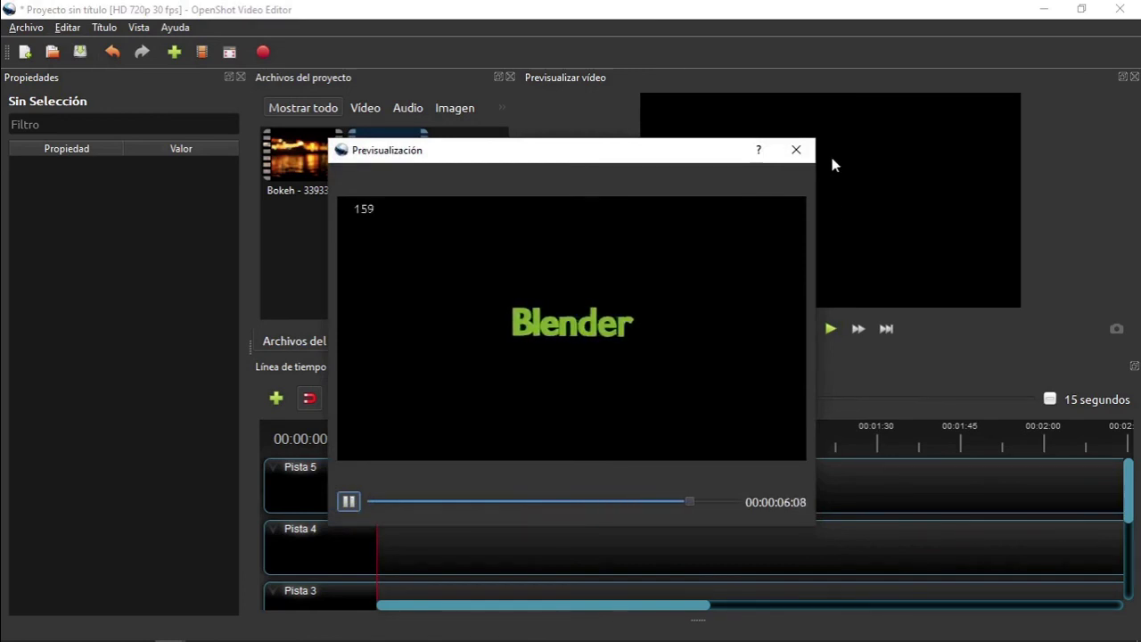
left_click(796, 149)
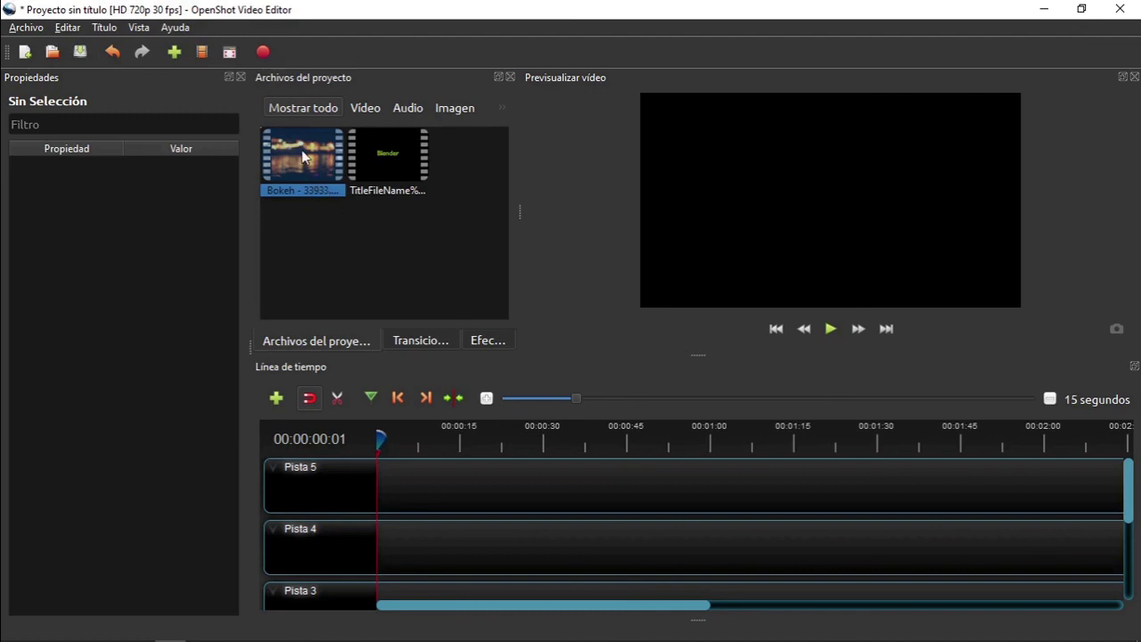
Put the Bokeh clip on Pista 4 and the TitleFileName title on Pista 5, then play them
left_click_drag(308, 165, 454, 528)
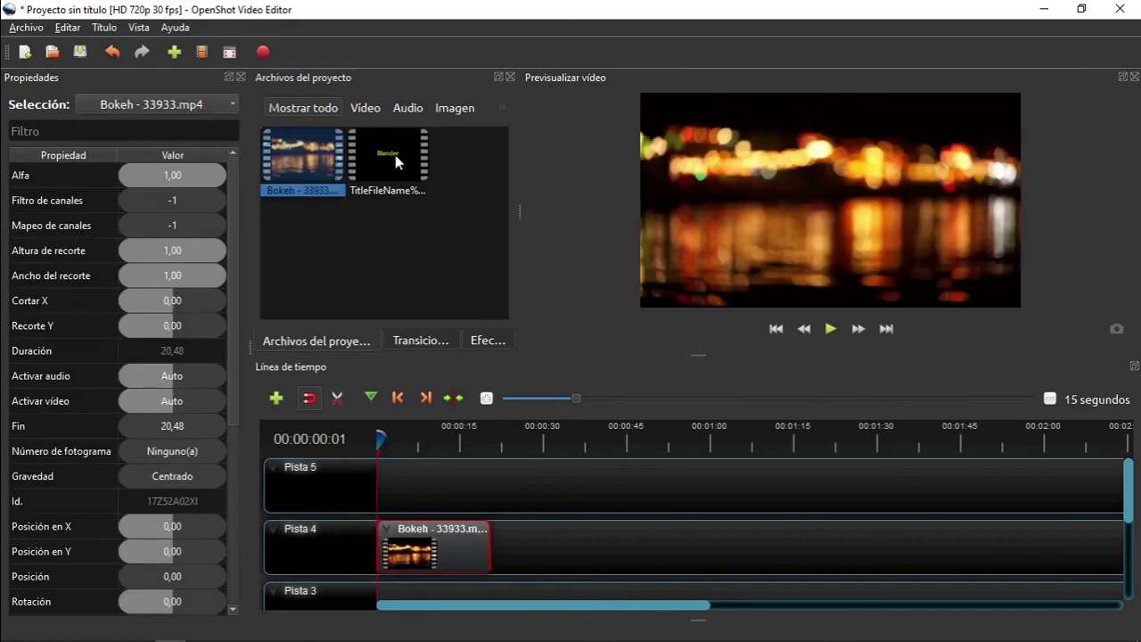
mouse_move(397, 162)
left_mouse_down()
mouse_move(426, 483)
mouse_move(351, 471)
left_mouse_up()
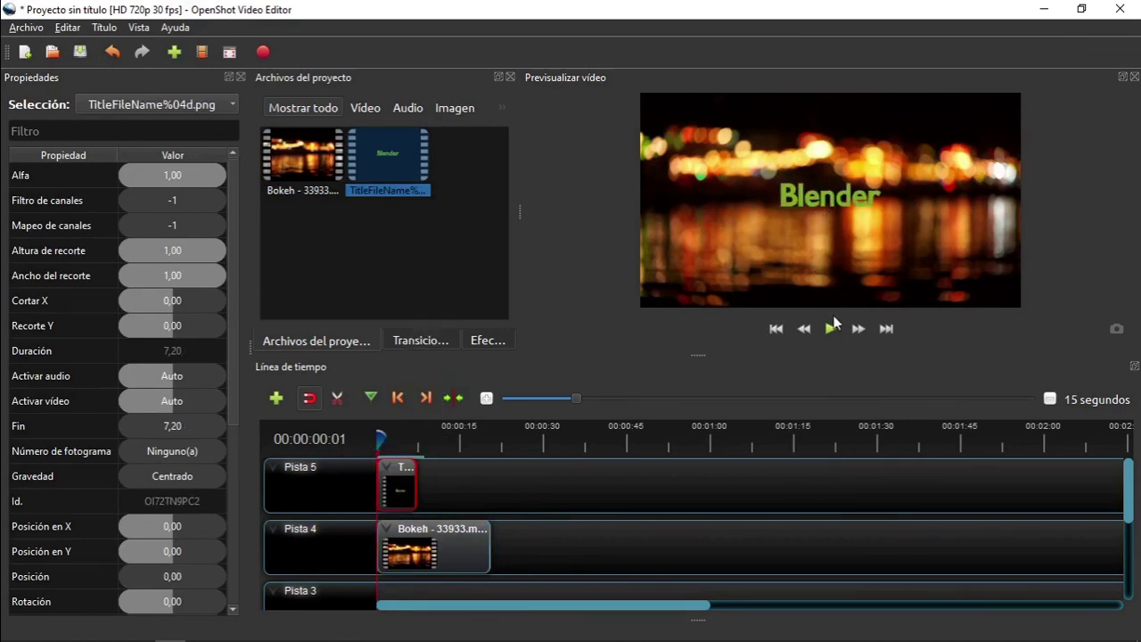
left_click(830, 329)
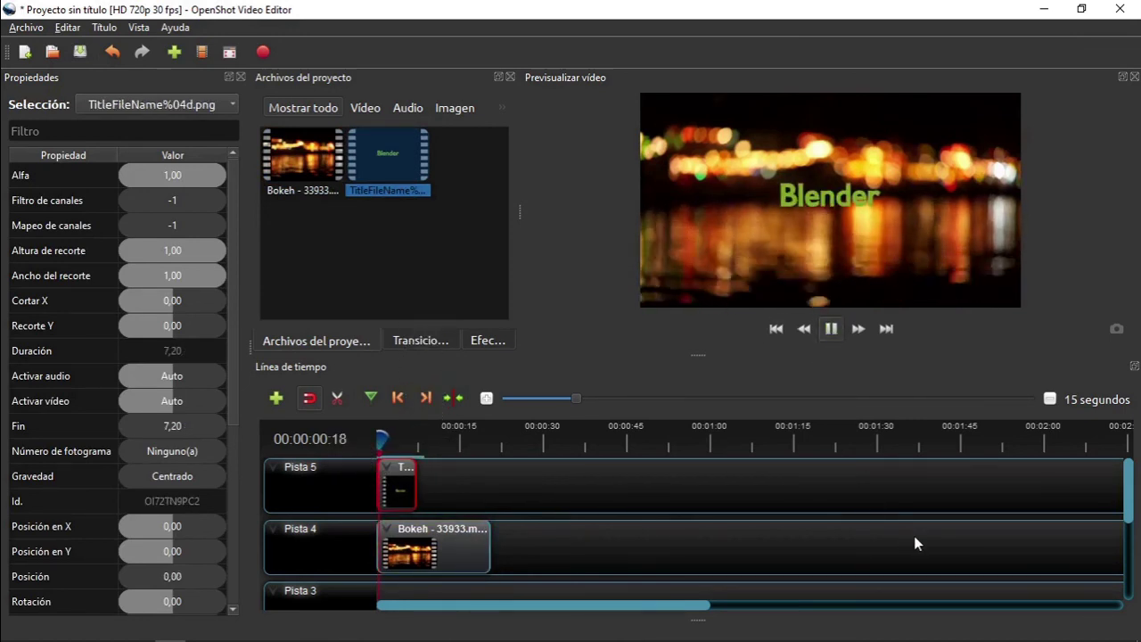